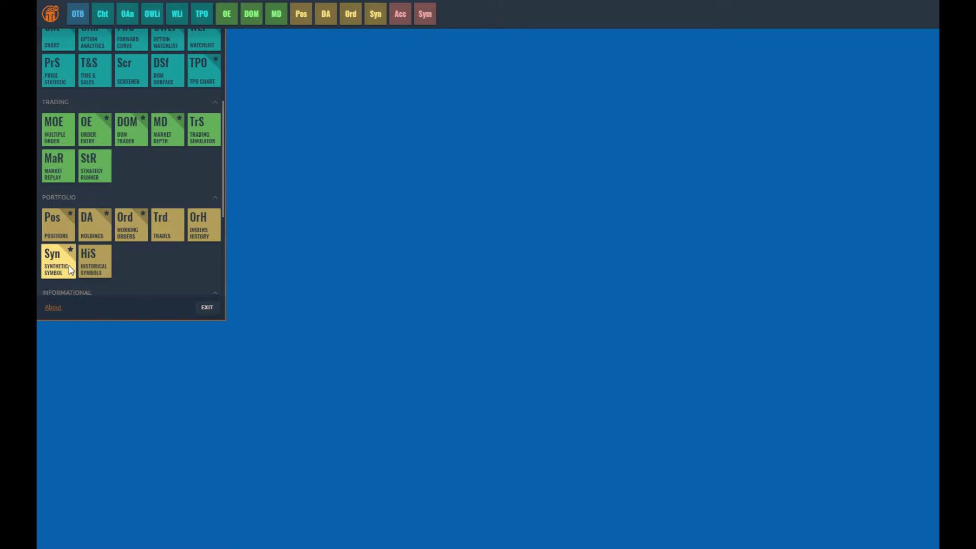
- Create a new synthetic symbol named TCS-INFY
left_click(69, 266)
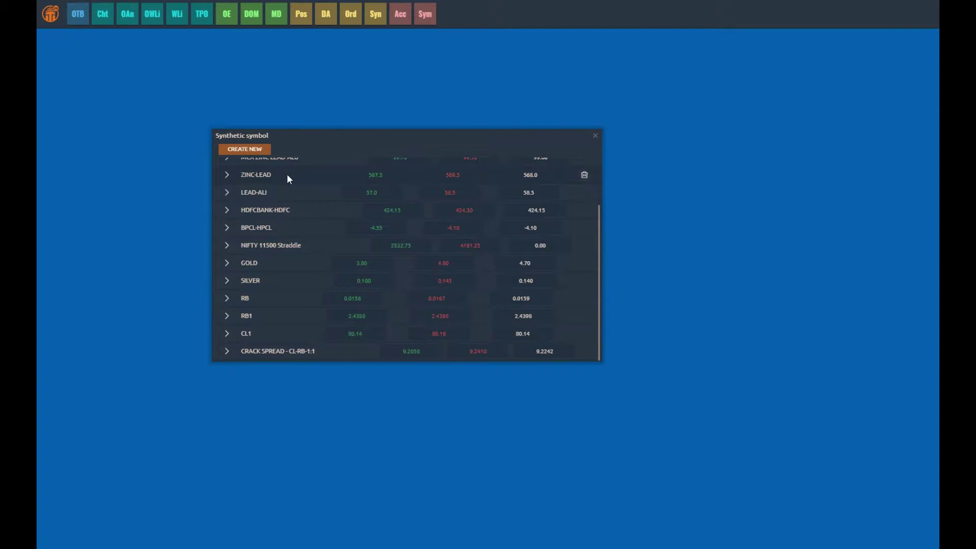
scroll(286, 175, "up", 3)
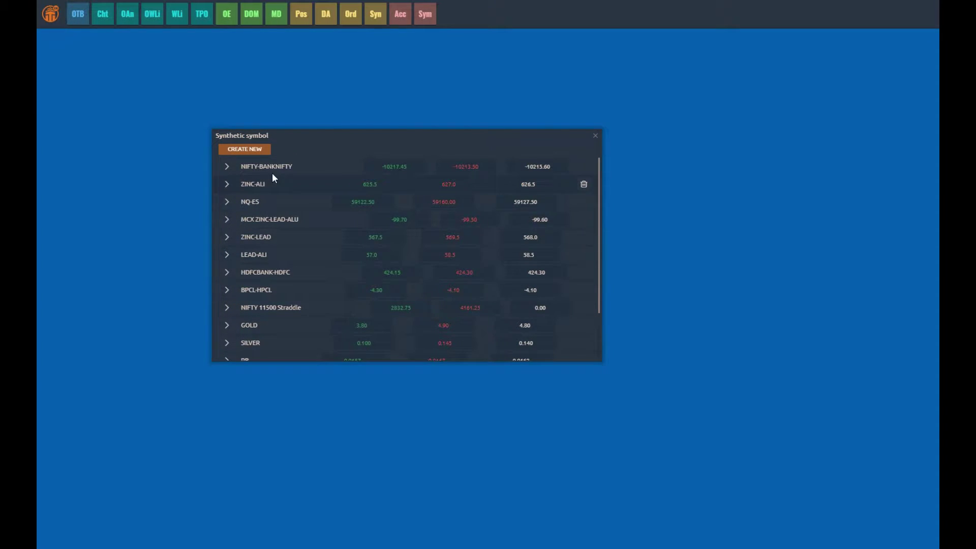
left_click(260, 149)
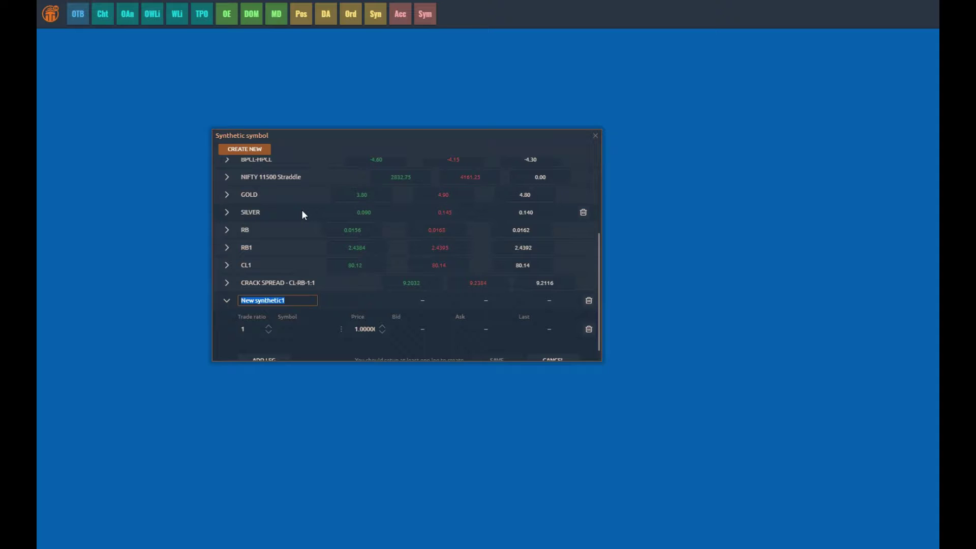
type("TCS-INFY")
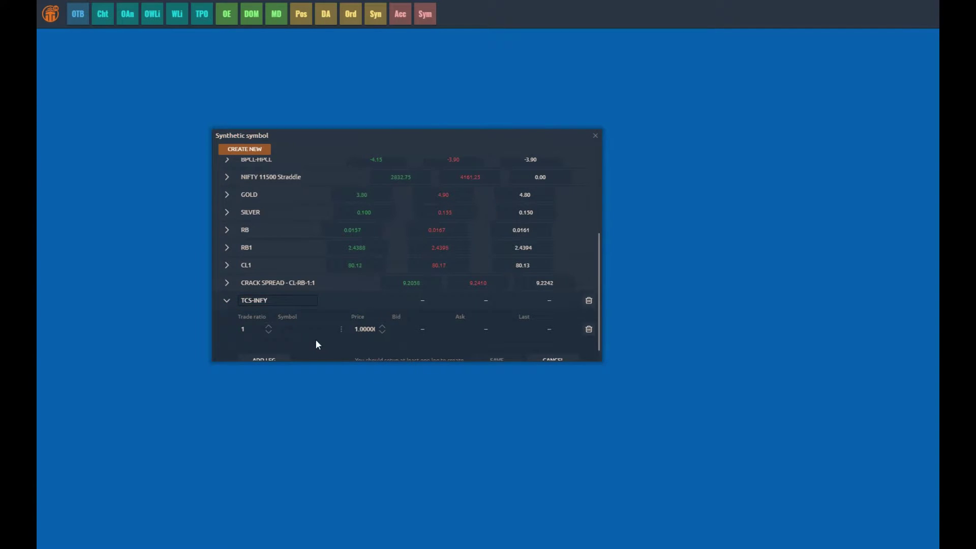
- Set the first leg to the NSECM TCS-EQ equity
left_click(309, 329)
type("T")
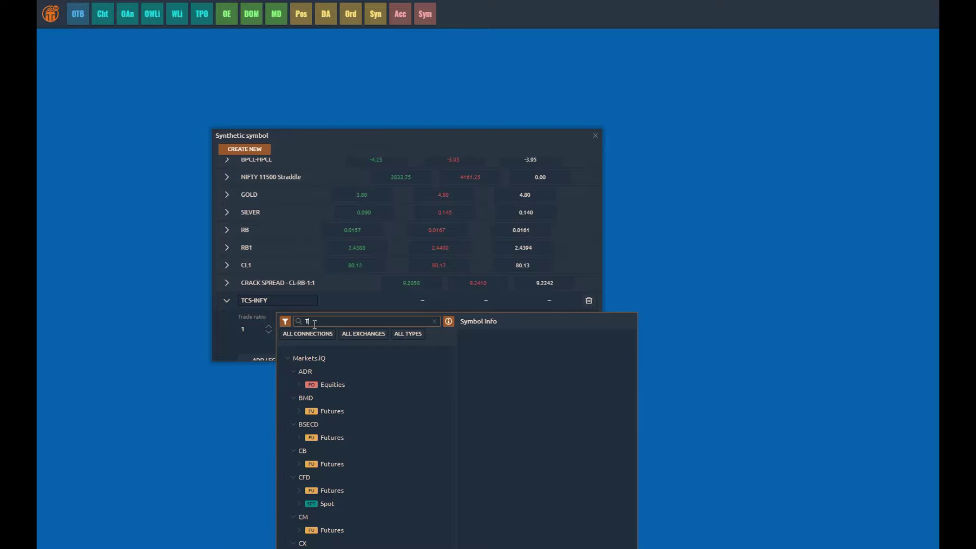
type("CS")
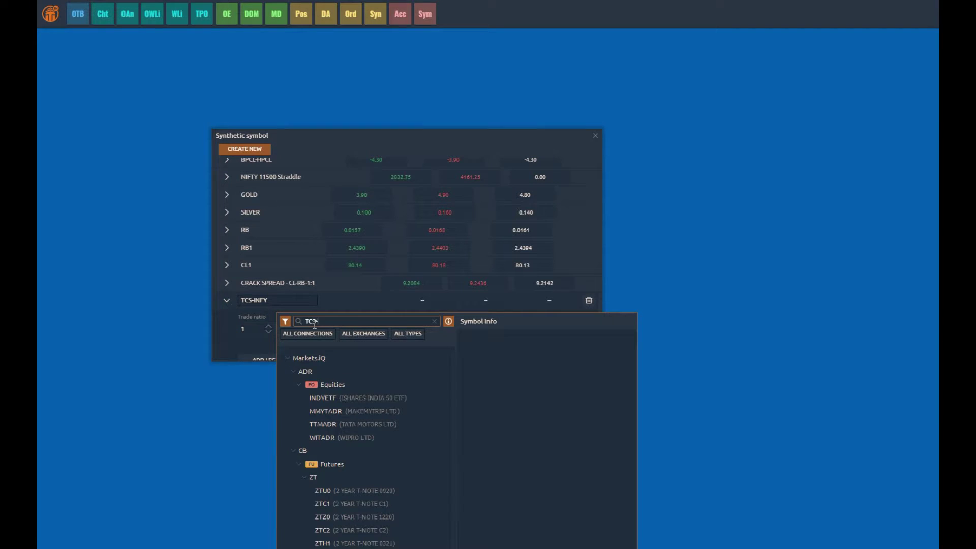
type("-EQ")
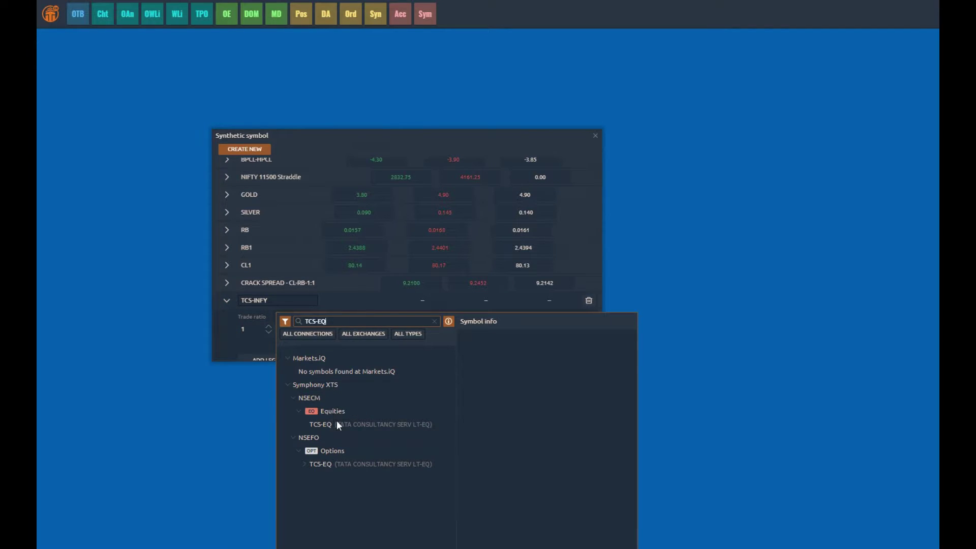
left_click(320, 424)
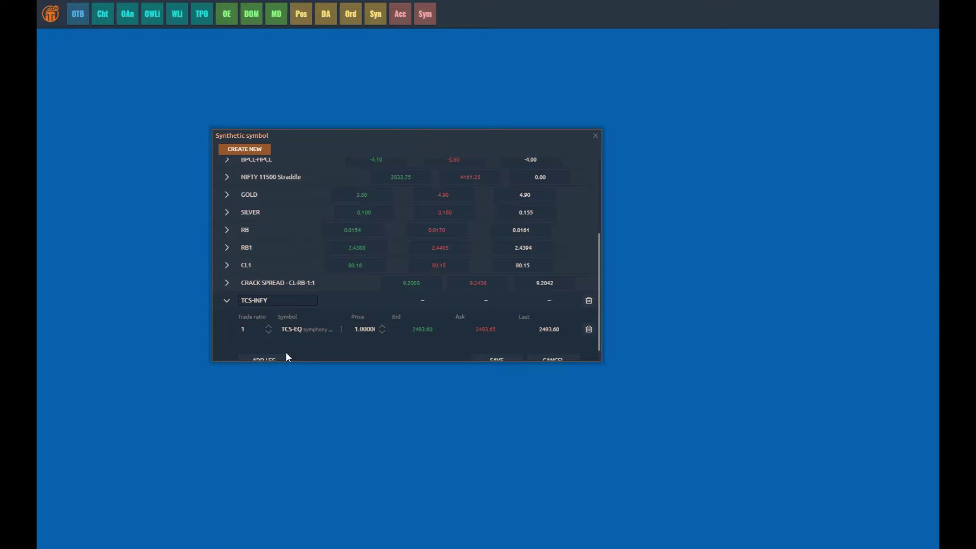
scroll(293, 345, "down", 1)
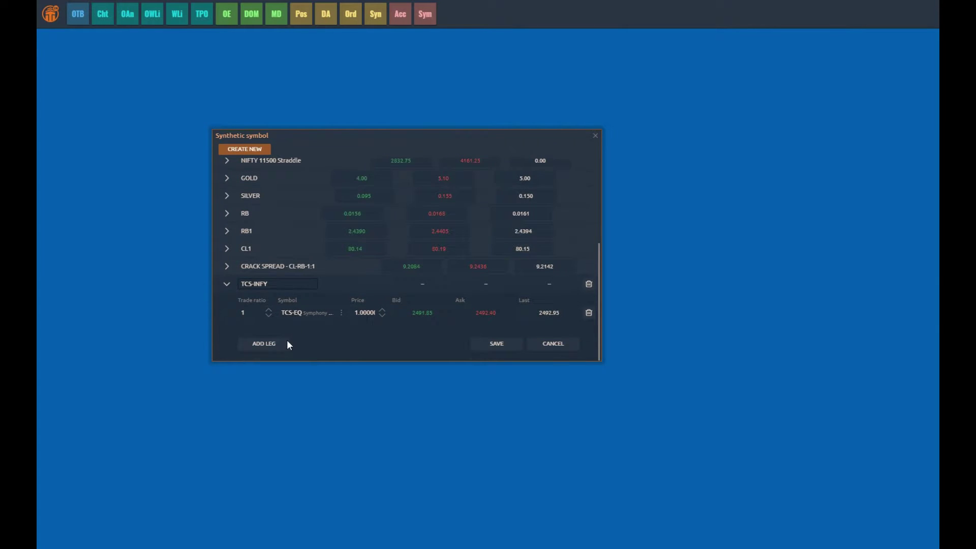
- Add INFY-EQ as TCS-INFY's second leg with a -2 weighting
left_click(286, 339)
left_click(285, 327)
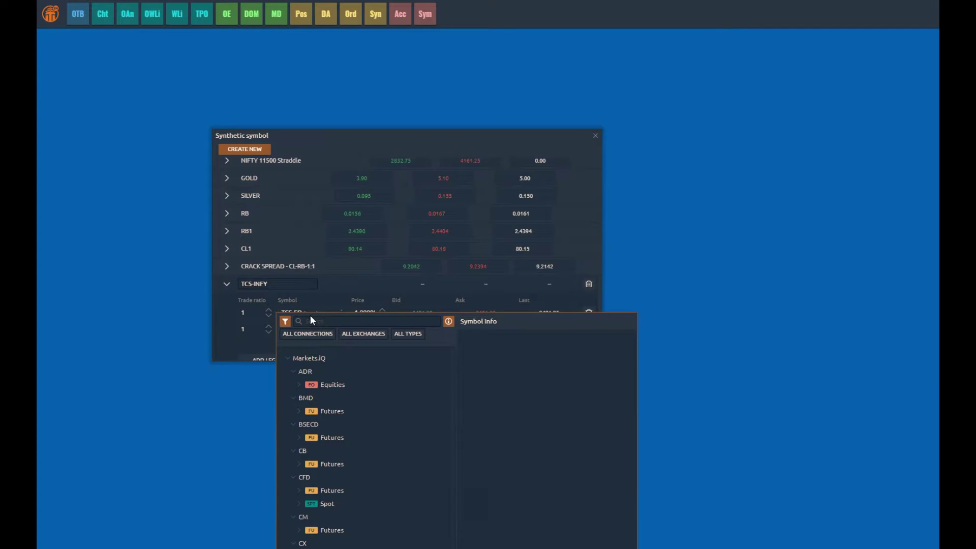
type("INFY")
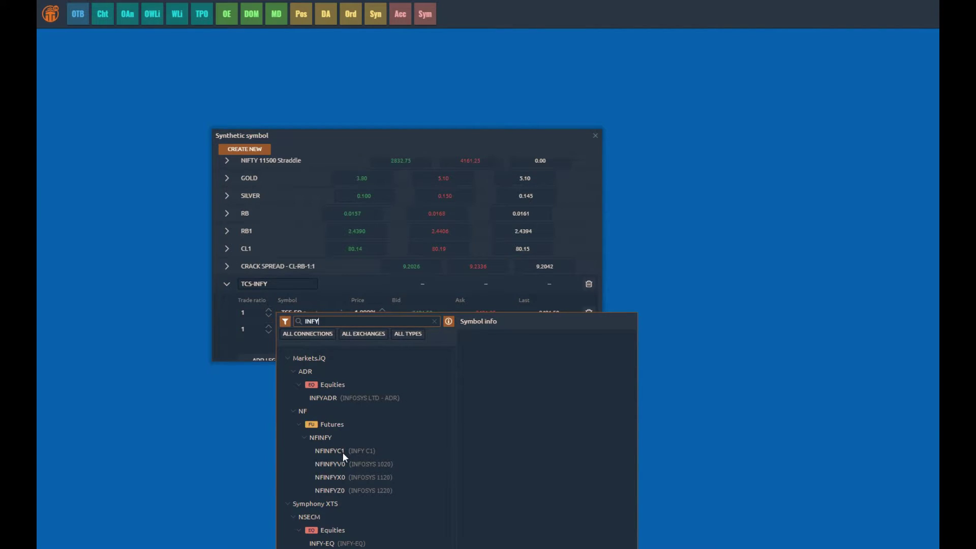
scroll(342, 473, "down", 2)
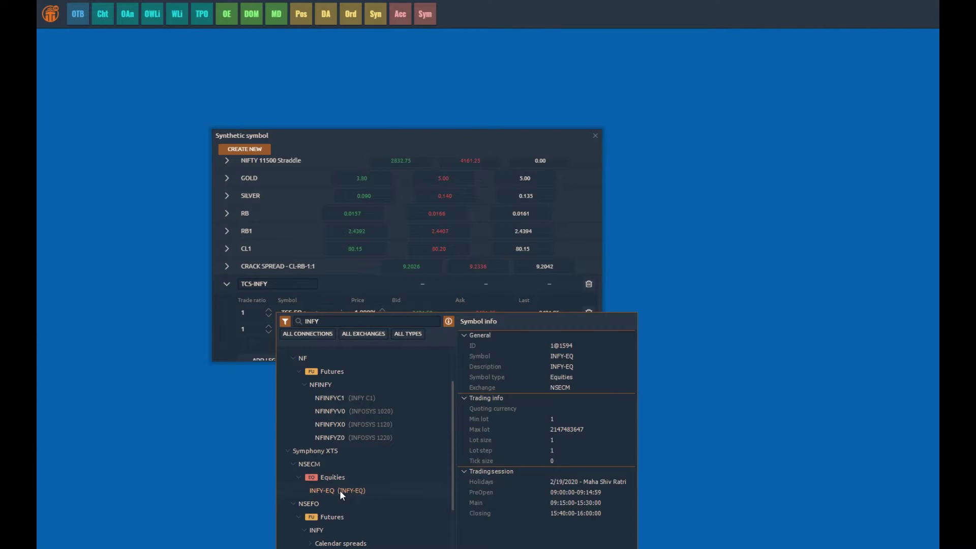
double_click(340, 490)
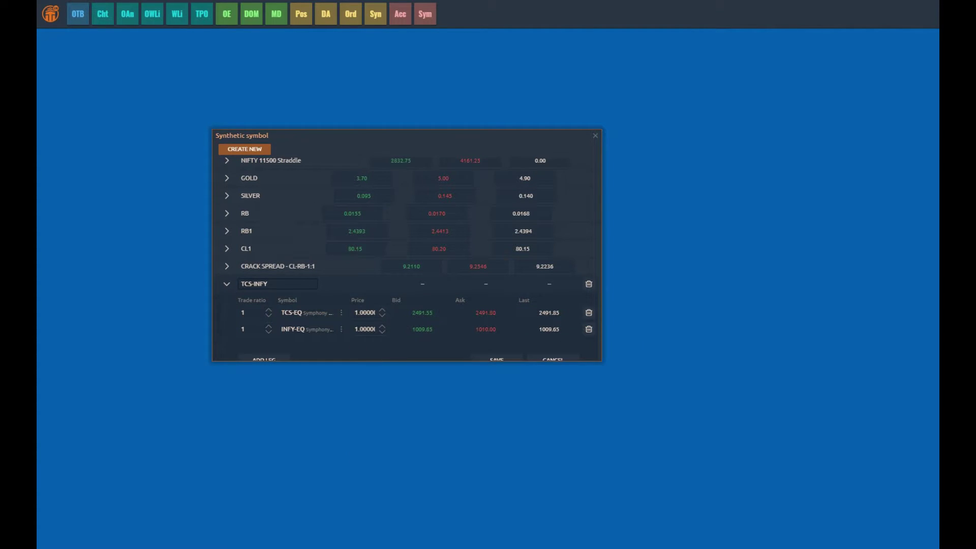
double_click(366, 330)
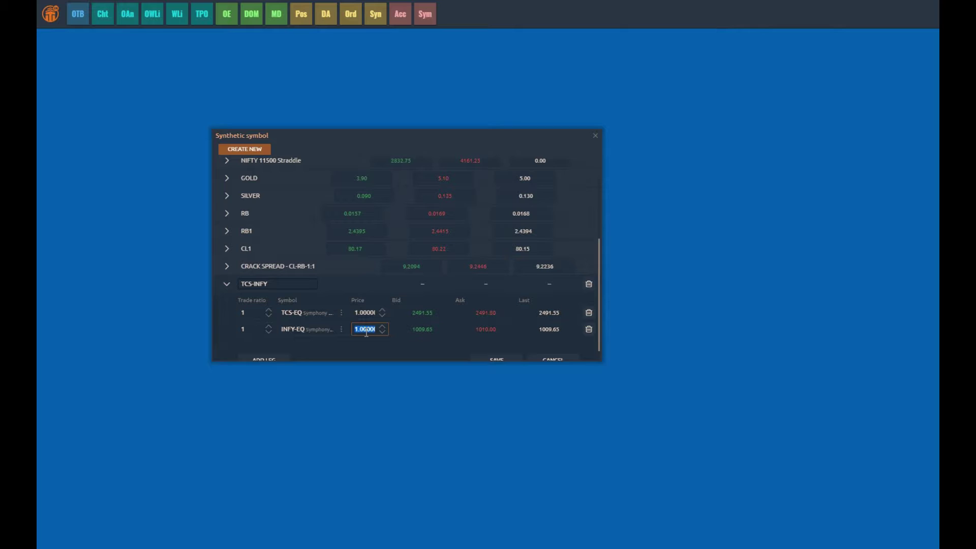
type("-2")
left_click(264, 340)
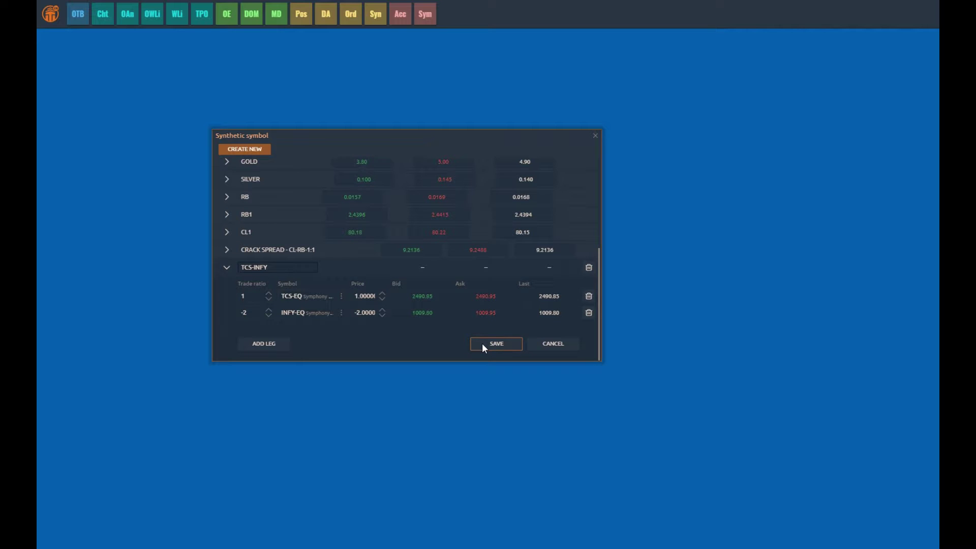
- Save the TCS-INFY synthetic symbol
left_click(482, 344)
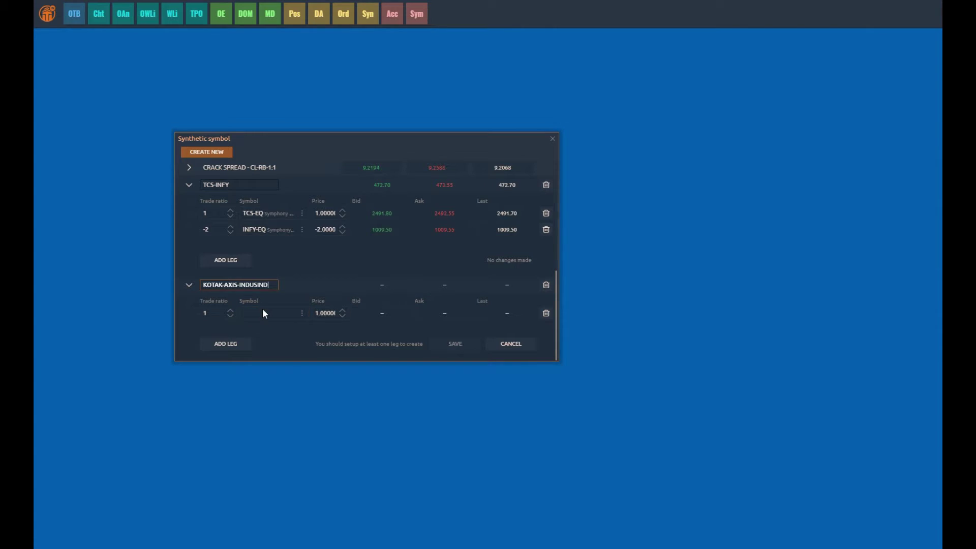
- Search for KOTAKBANK as the first leg of KOTAK-AXIS-INDUSIND
left_click(263, 311)
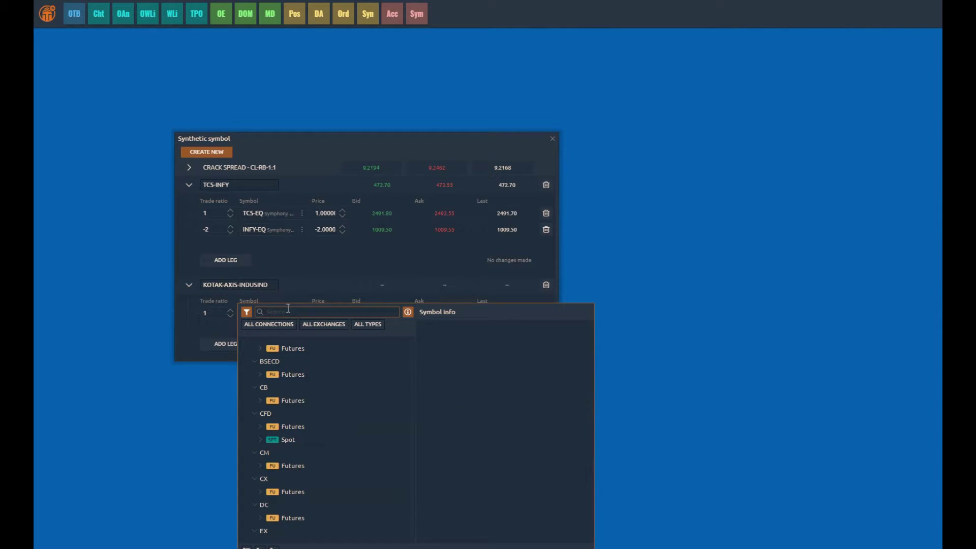
type("KOTAKBANK")
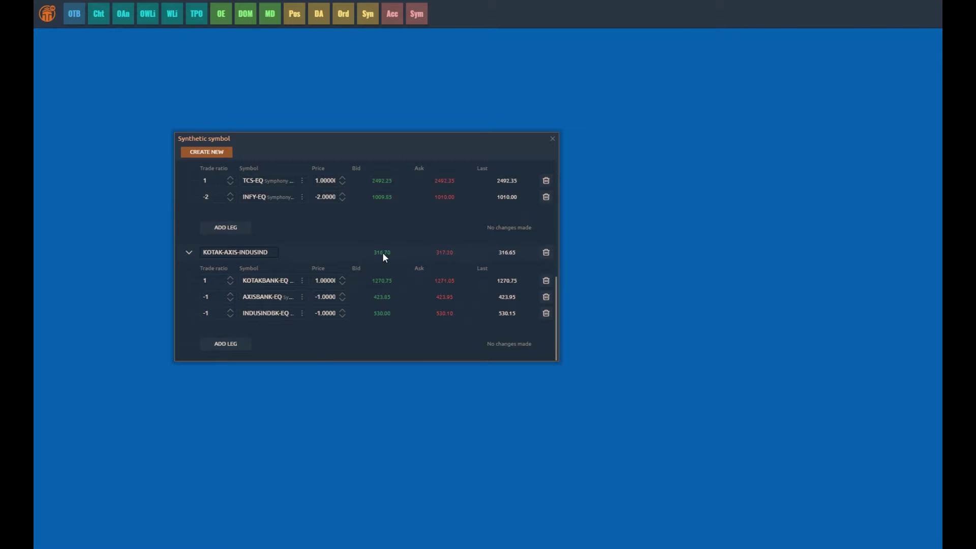
- Scroll to review the Watchlist, Chart and DOM Trader panels
scroll(440, 282, "up", 1)
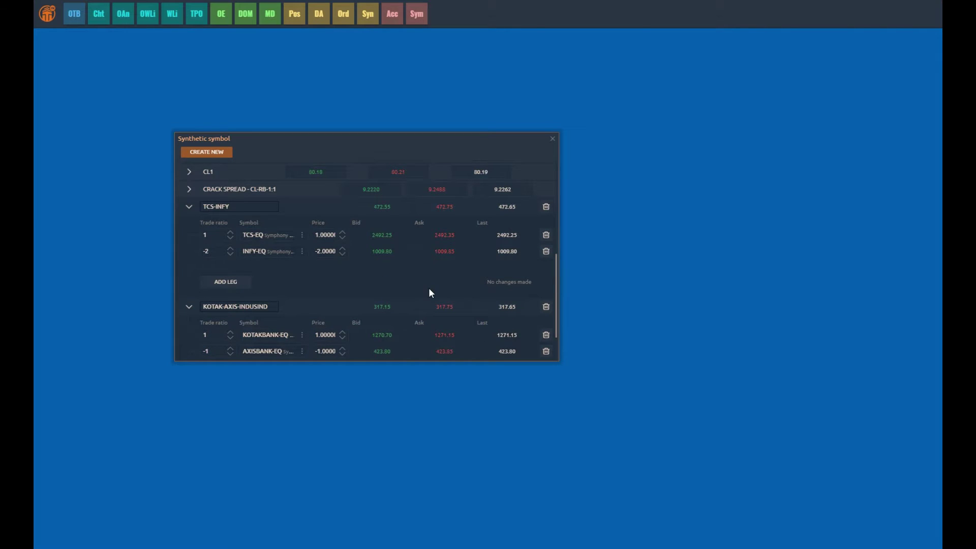
scroll(471, 338, "down", 1)
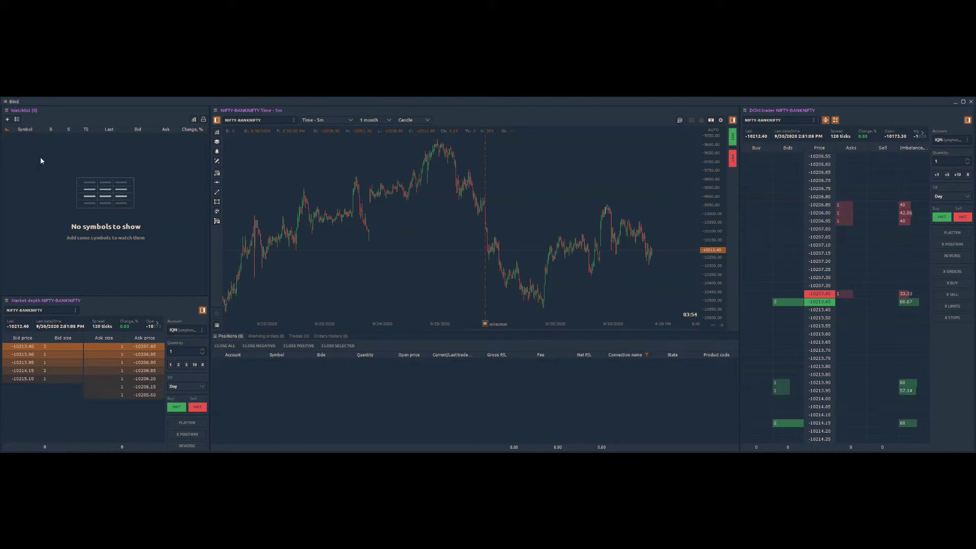
- Add TCS-INFY from the Synthetics list to the watchlist
left_click(8, 119)
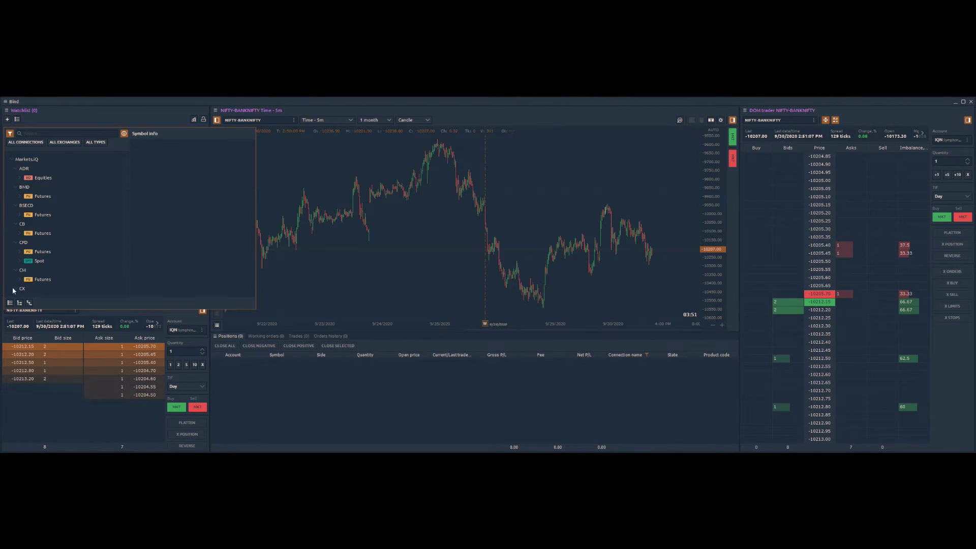
left_click(10, 303)
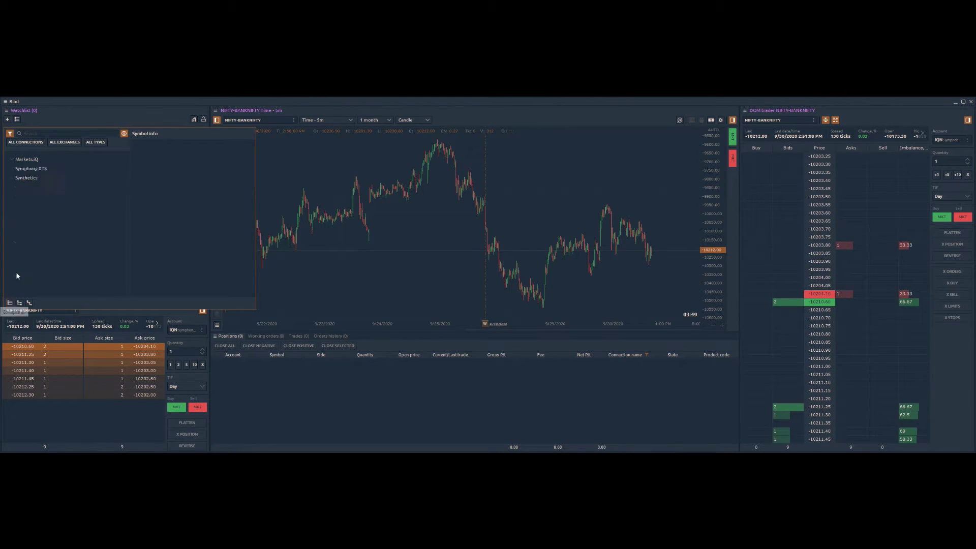
left_click(13, 179)
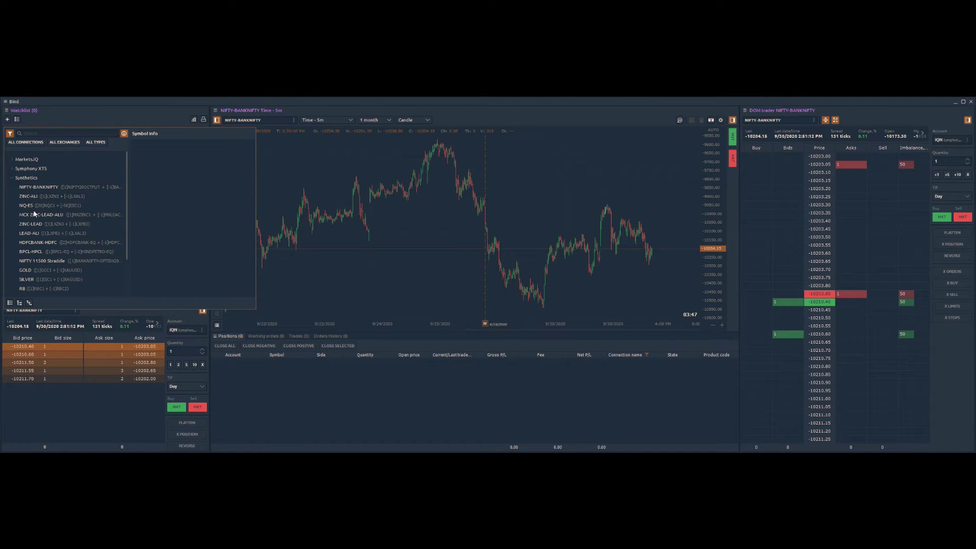
scroll(40, 229, "down", 3)
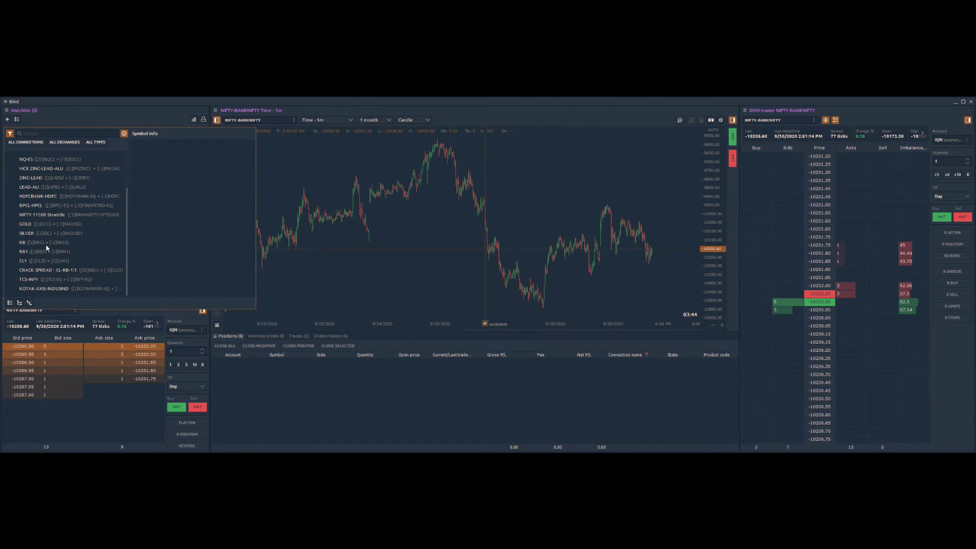
double_click(39, 283)
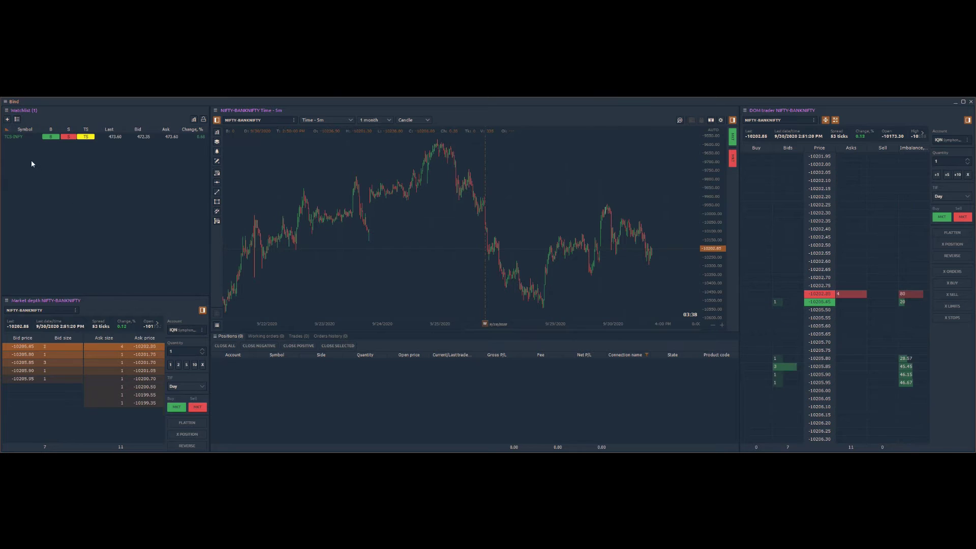
- Reopen the watchlist symbol picker, collapsed to its top-level sources
left_click(7, 119)
type("KOTAK")
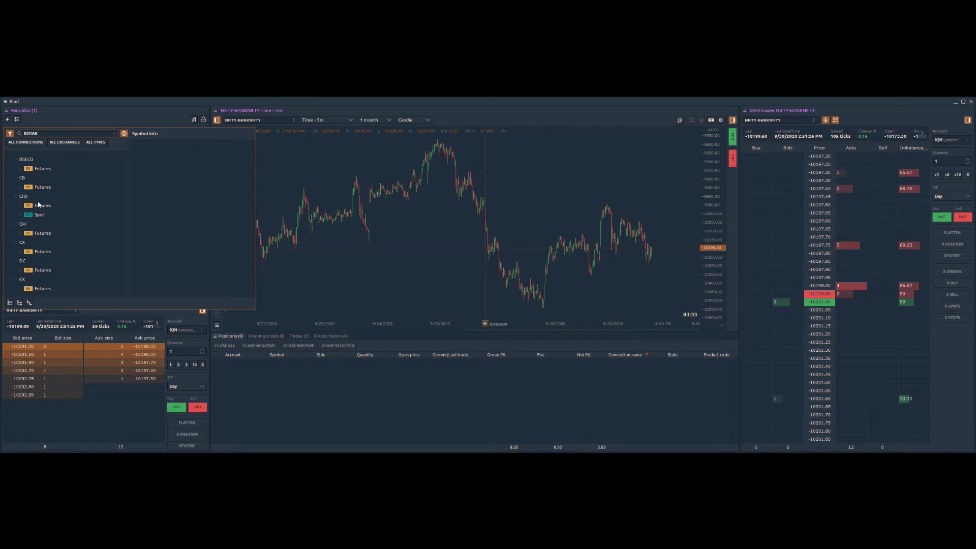
scroll(29, 264, "down", 5)
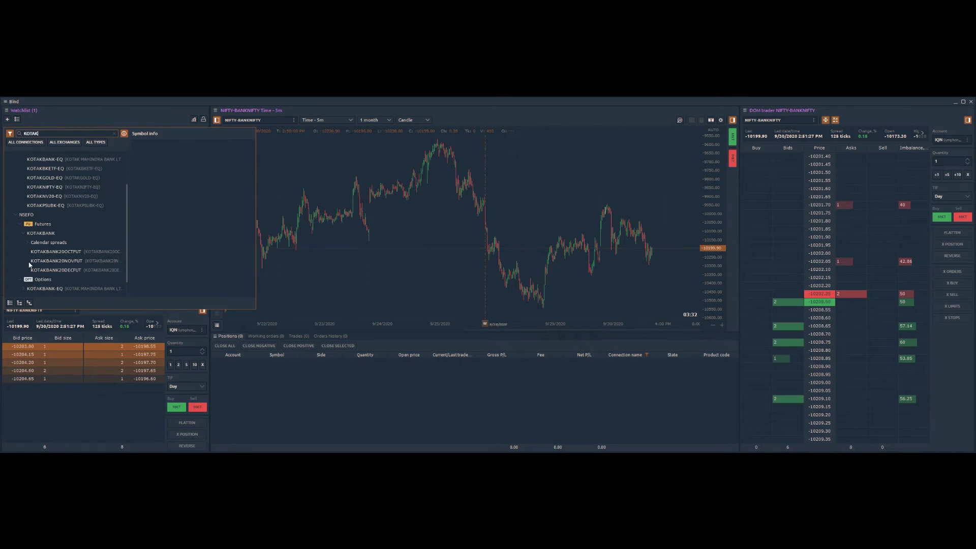
left_click(9, 303)
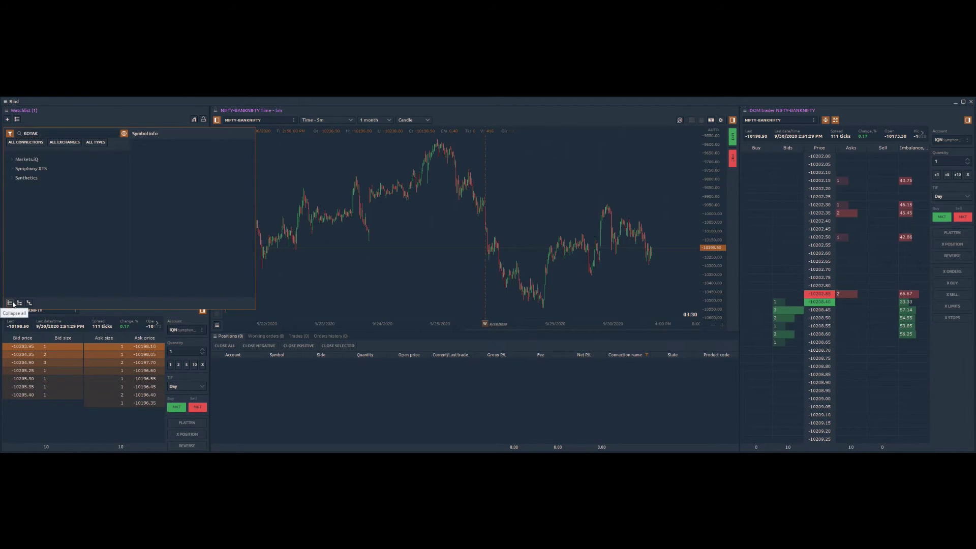
- Add KOTAK-AXIS-INDUSIND to the watchlist, chart TCS-INFY, and prepare its buy ticket
double_click(22, 187)
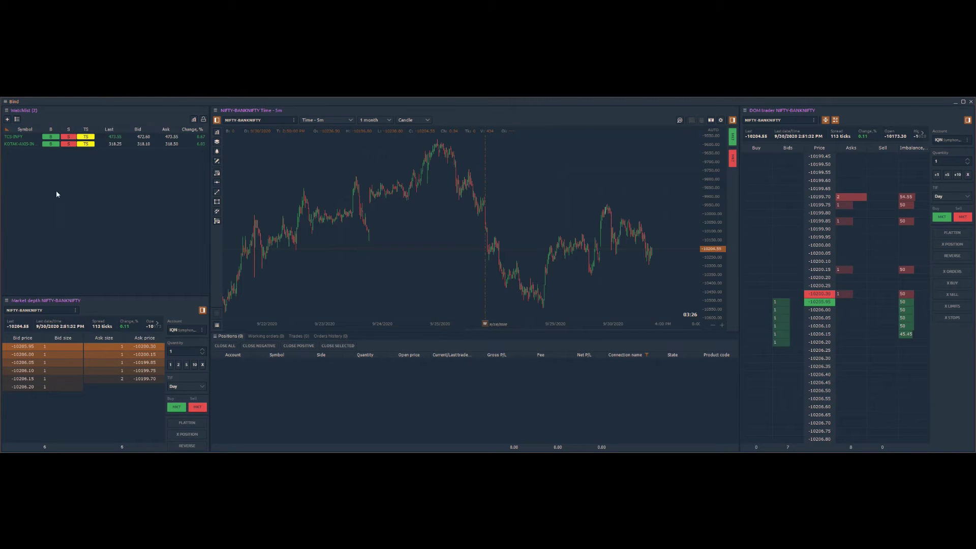
left_click(30, 138)
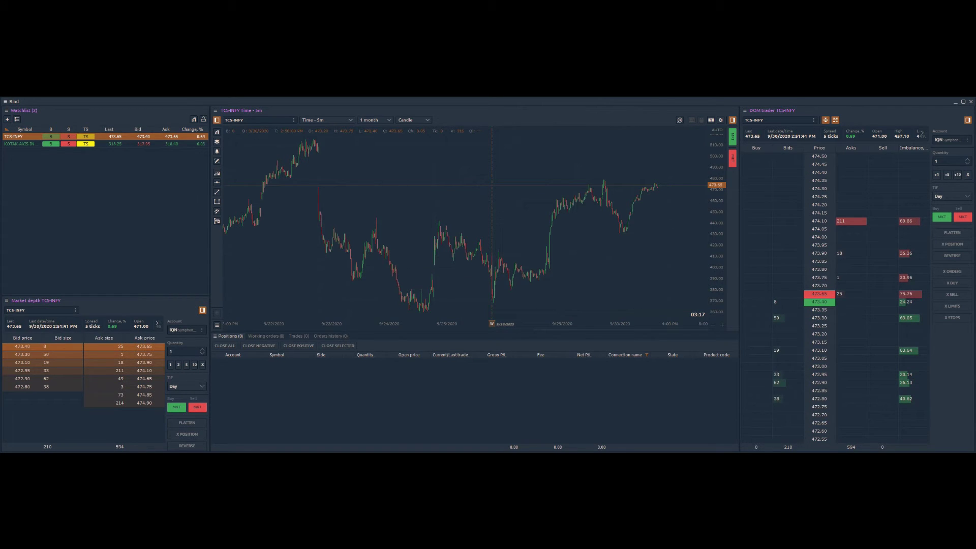
left_click(51, 137)
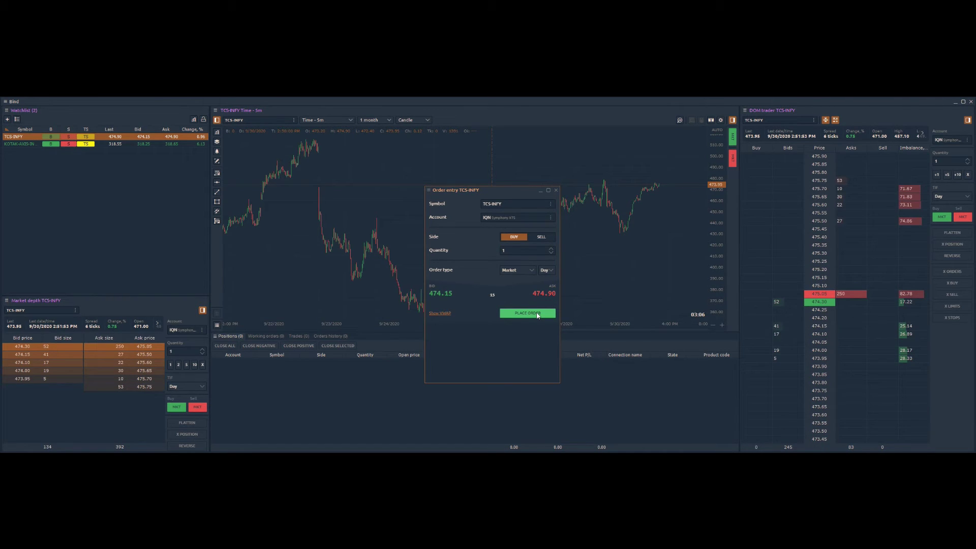
- Place the TCS-INFY market buy order and dismiss the ticket
left_click(537, 314)
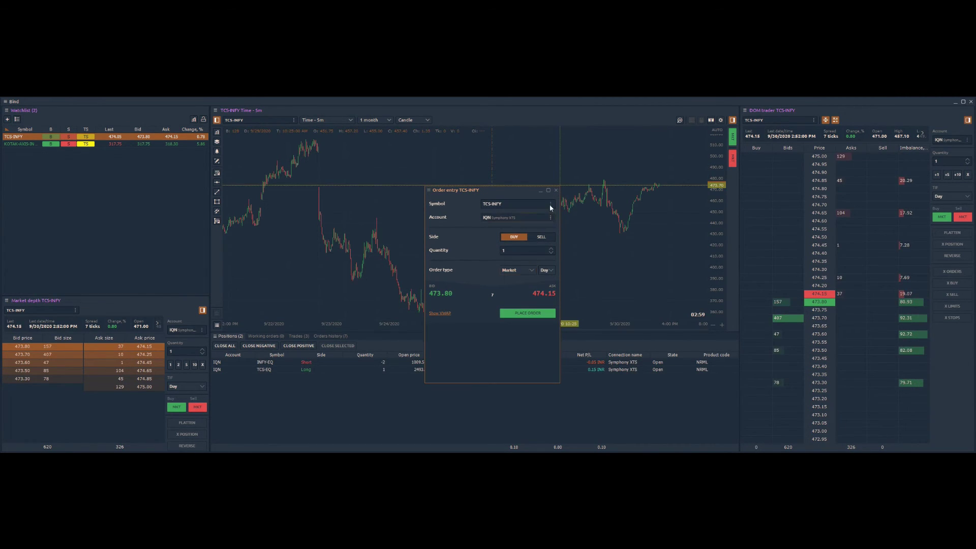
left_click(556, 190)
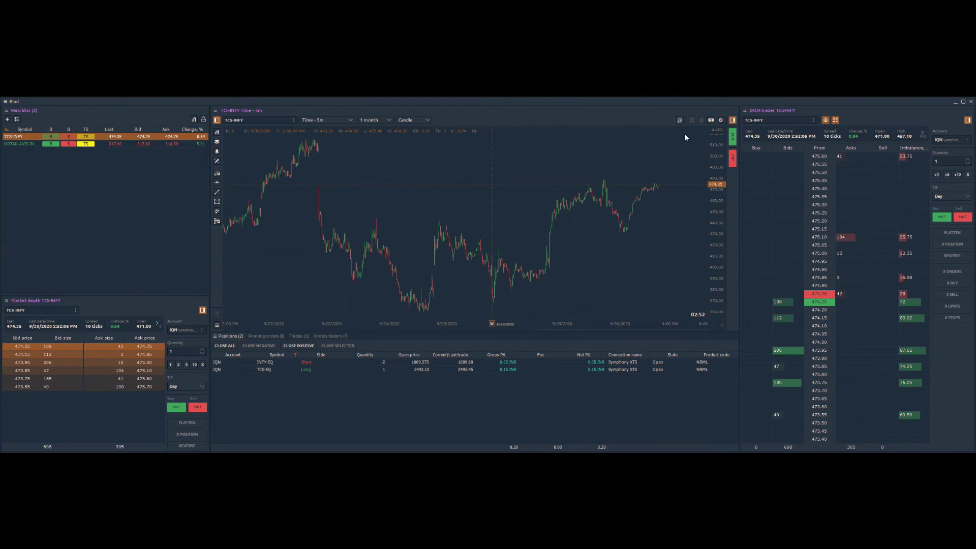
mouse_move(732, 158)
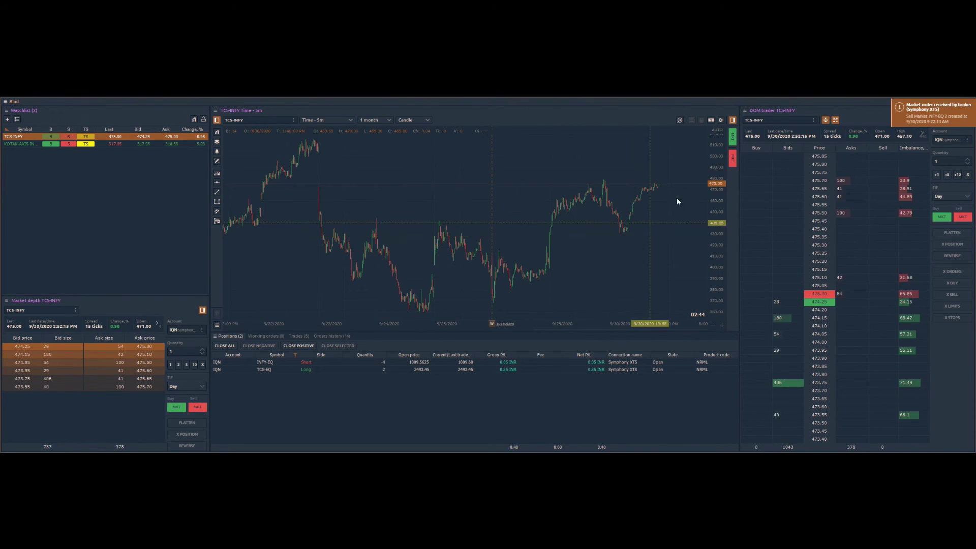
- Sell TCS-INFY at market twice, leaving TCS-EQ flat and INFY-EQ short 2
left_click(731, 161)
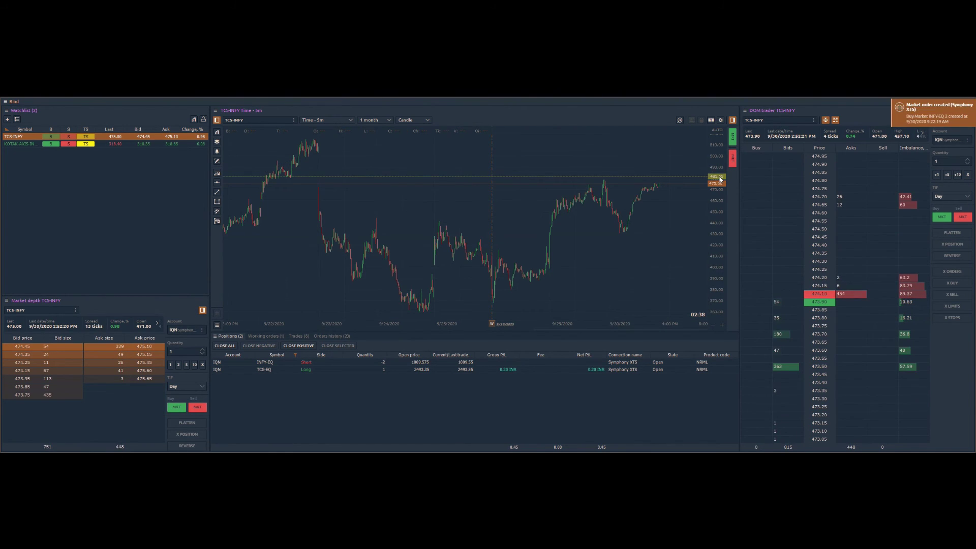
left_click(68, 138)
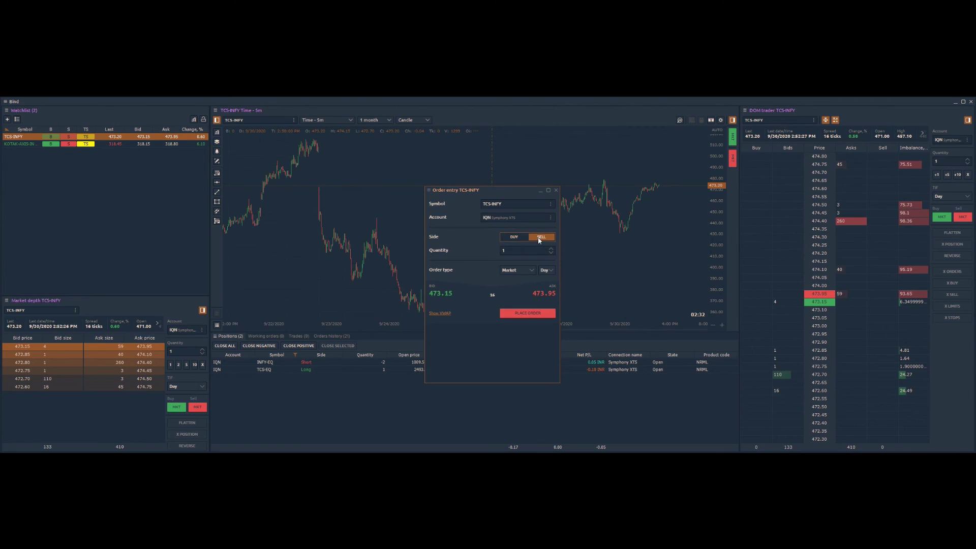
left_click(544, 314)
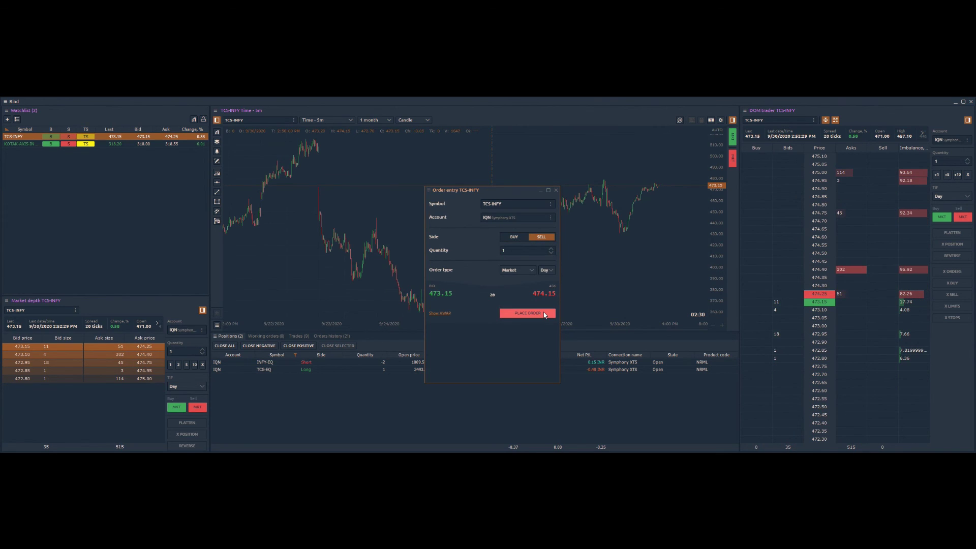
left_click(544, 313)
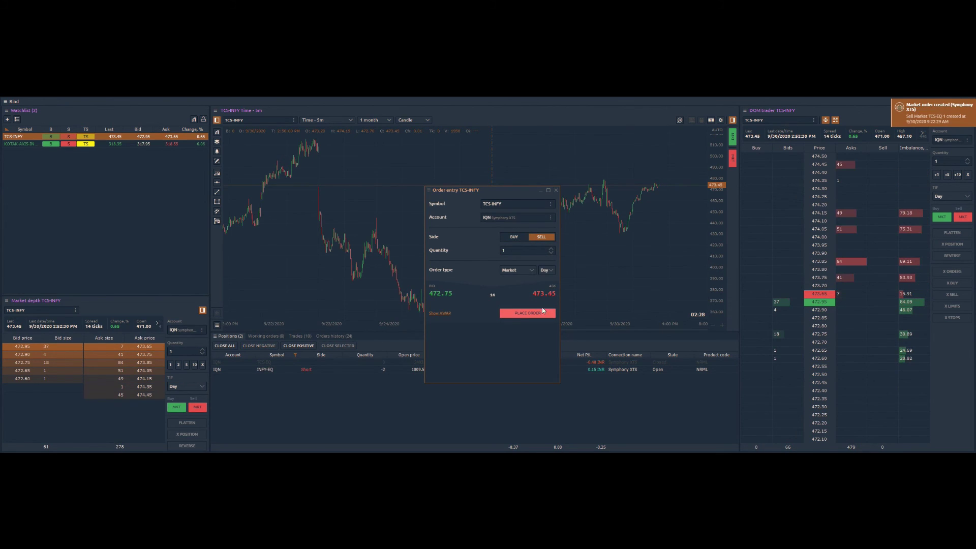